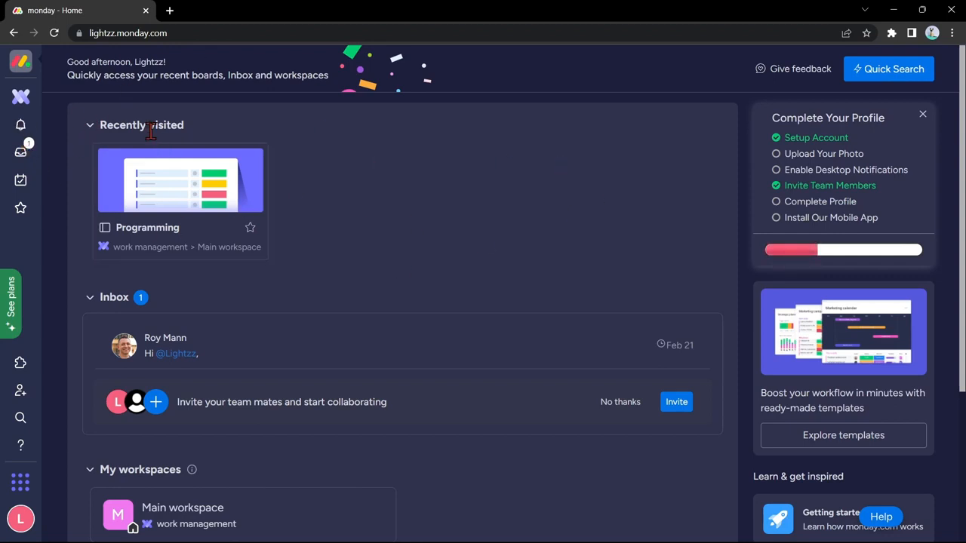
Step: Open the Main workspace overview from the workspace list
click(22, 98)
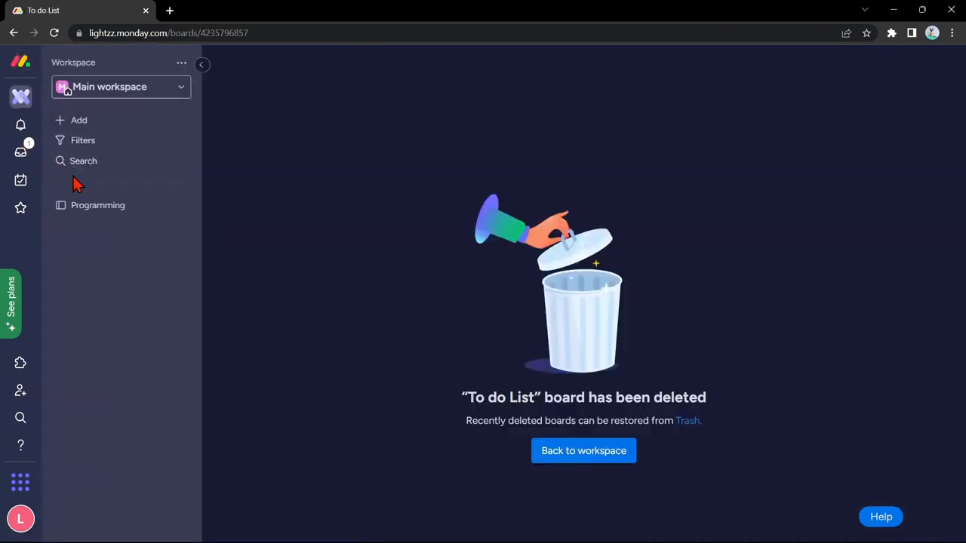
click(181, 89)
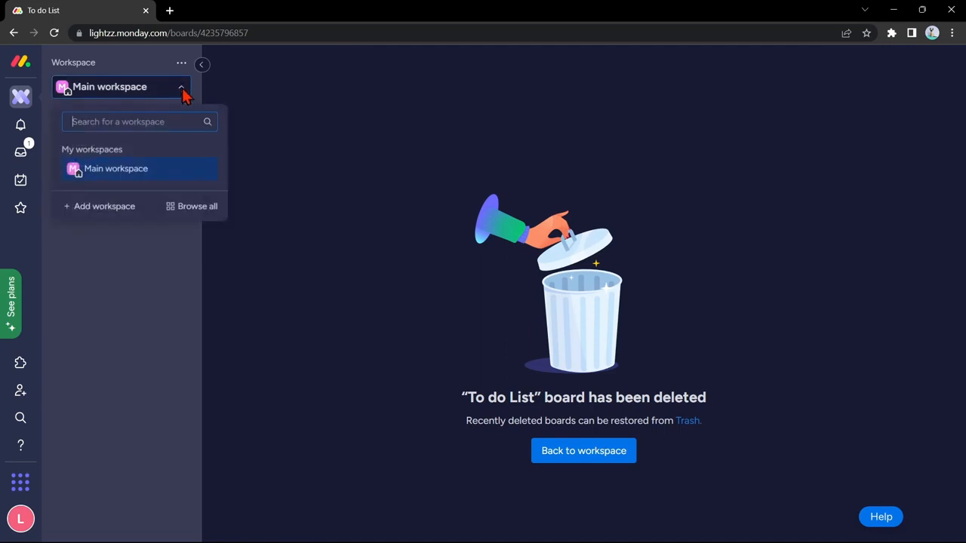
click(164, 174)
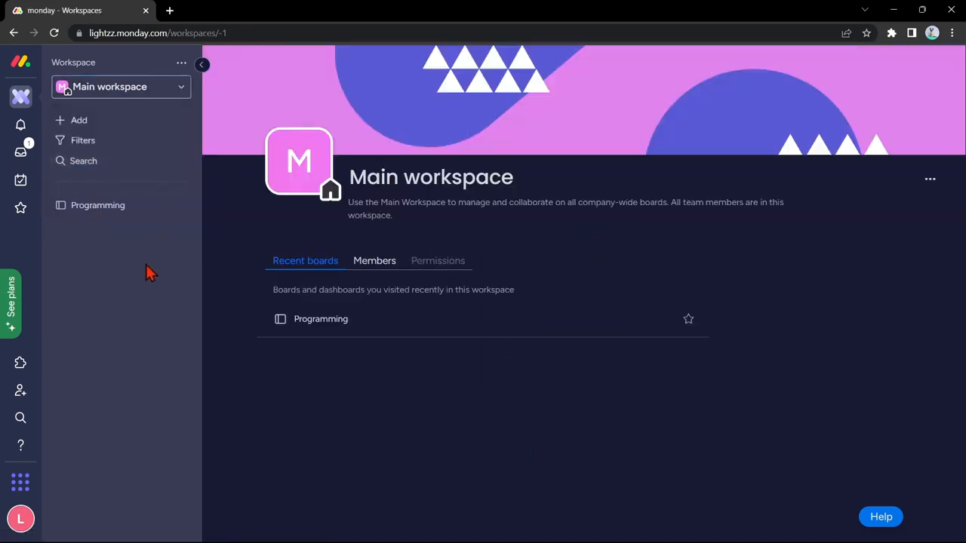
Step: Create a new private board named 'To do List' that manages Tasks
click(132, 133)
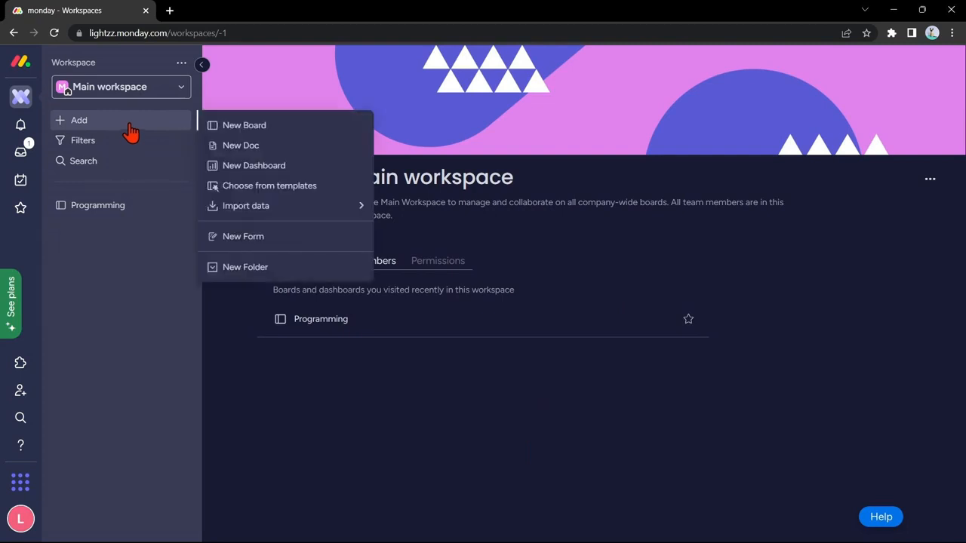
click(279, 133)
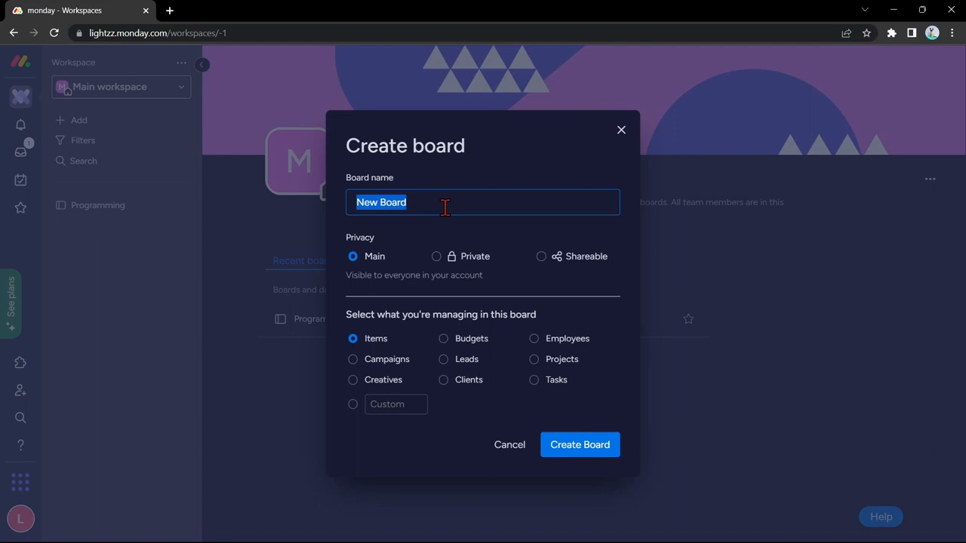
text(To do List)
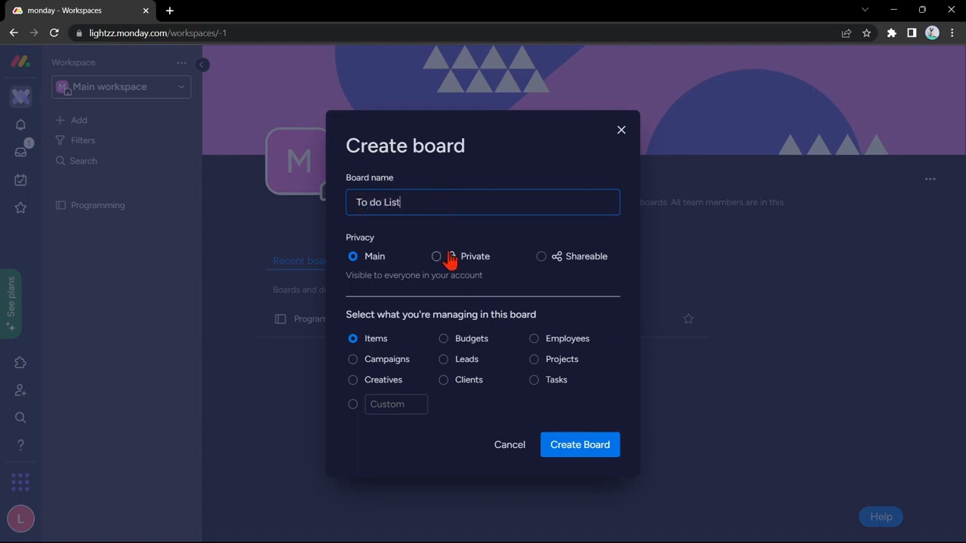
click(453, 257)
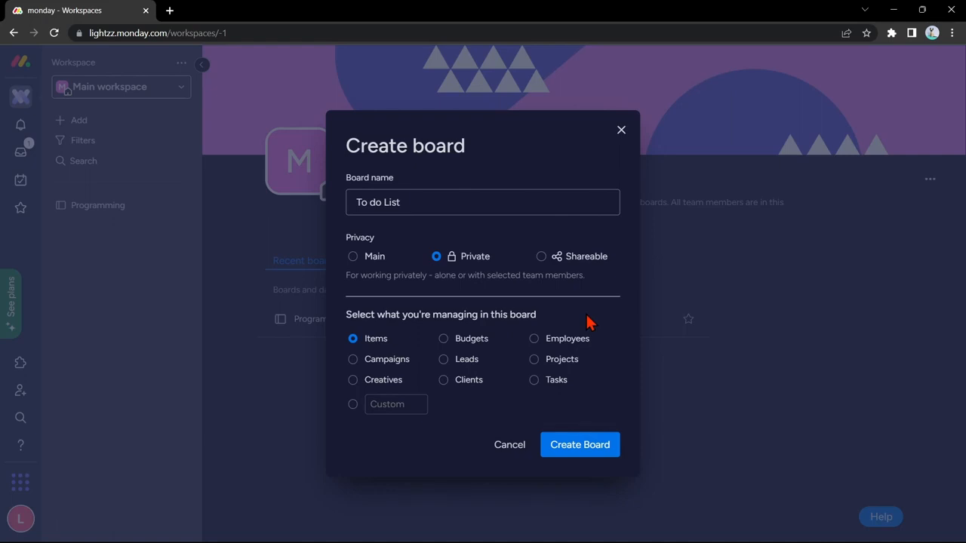
click(562, 391)
click(591, 450)
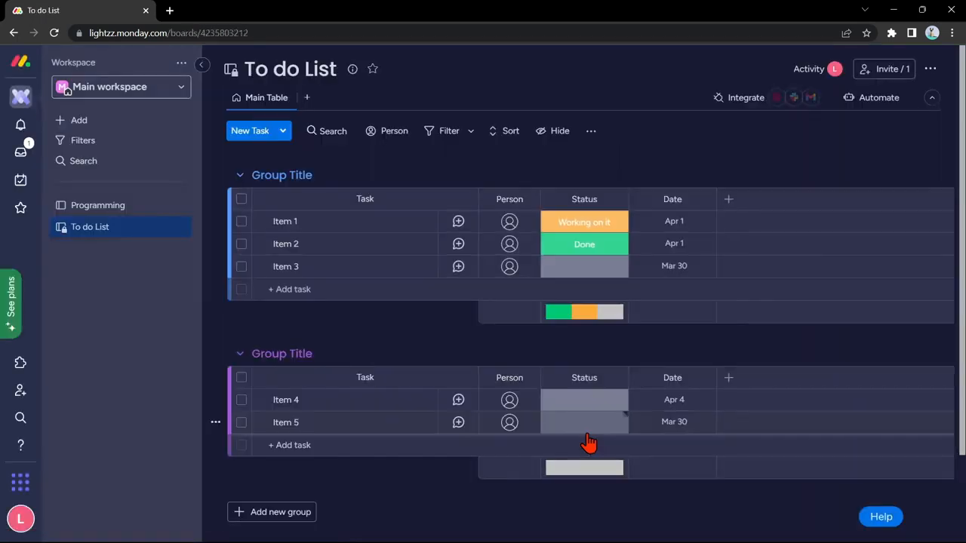
Step: Select sample items Item 1 through Item 5 and delete all five
click(243, 223)
click(241, 244)
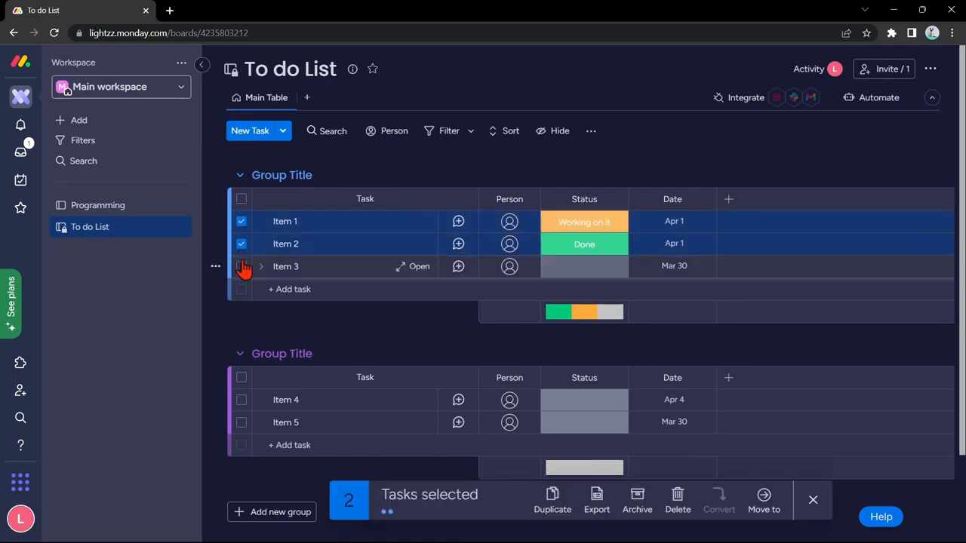
click(242, 266)
click(242, 400)
click(241, 422)
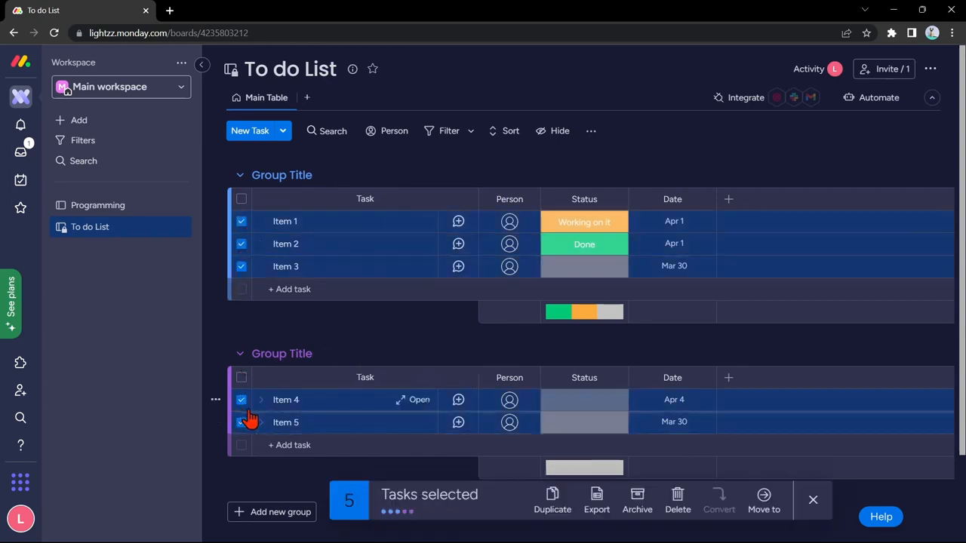
click(678, 498)
click(608, 321)
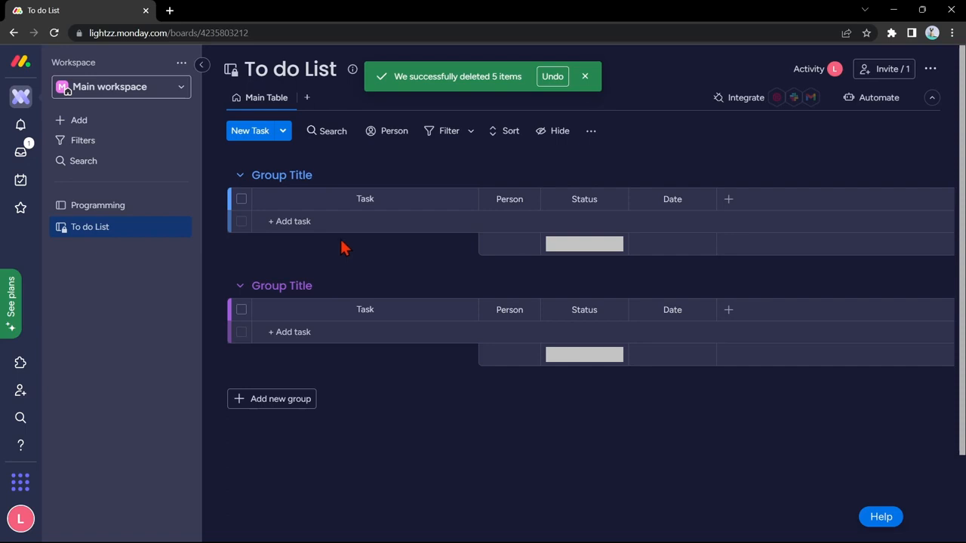
Step: Rename the two existing groups to 'To do' and 'Doing'
click(321, 174)
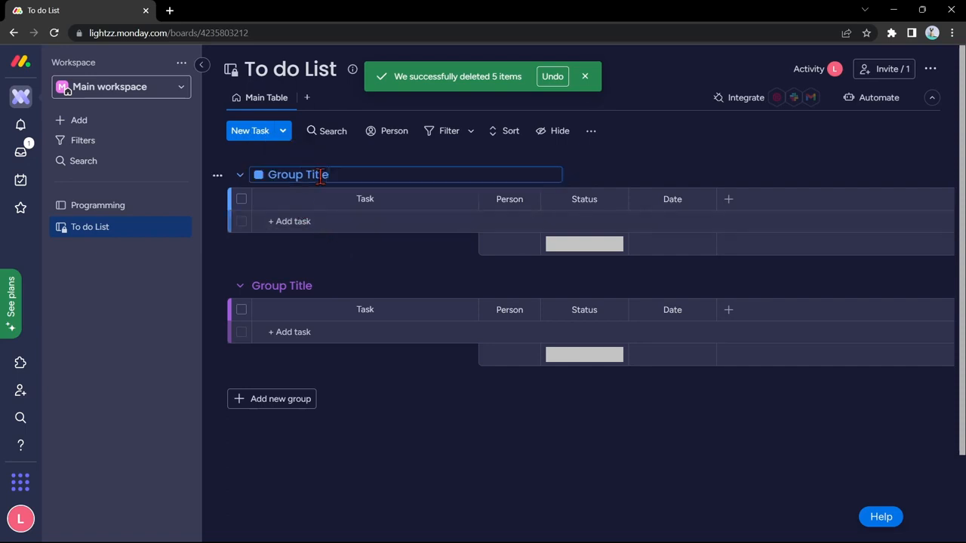
key(ctrl+a)
key(BackSpace)
click(298, 285)
key(BackSpace)
key(BackSpace)
key(BackSpace)
key(BackSpace)
key(BackSpace)
key(BackSpace)
key(BackSpace)
text(D)
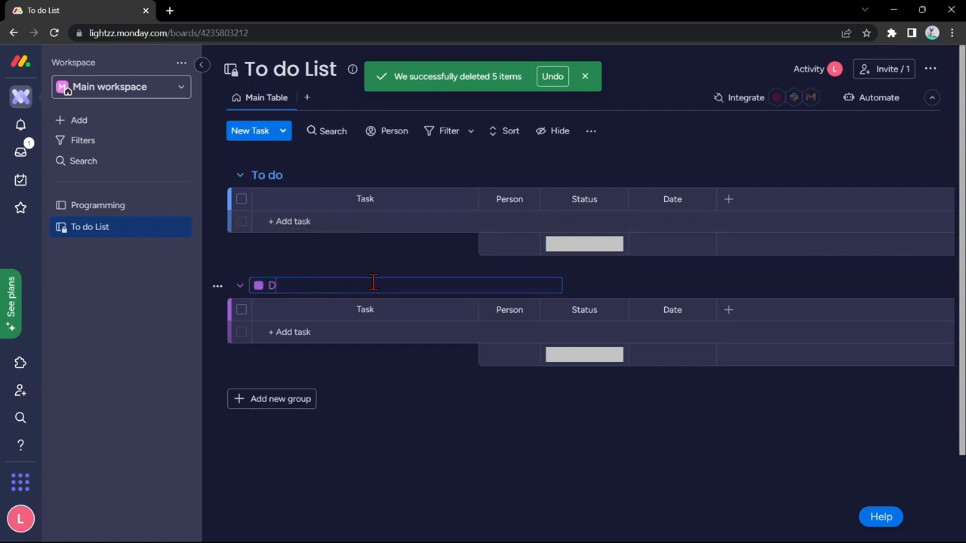
text(oing)
Step: Add a third group below Doing titled 'Completed'
click(272, 401)
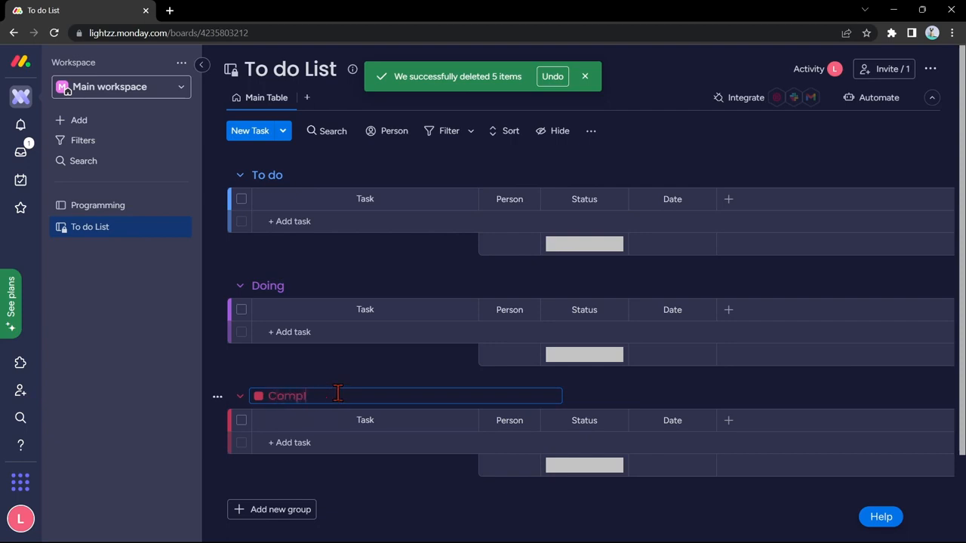
text(Completed)
click(210, 365)
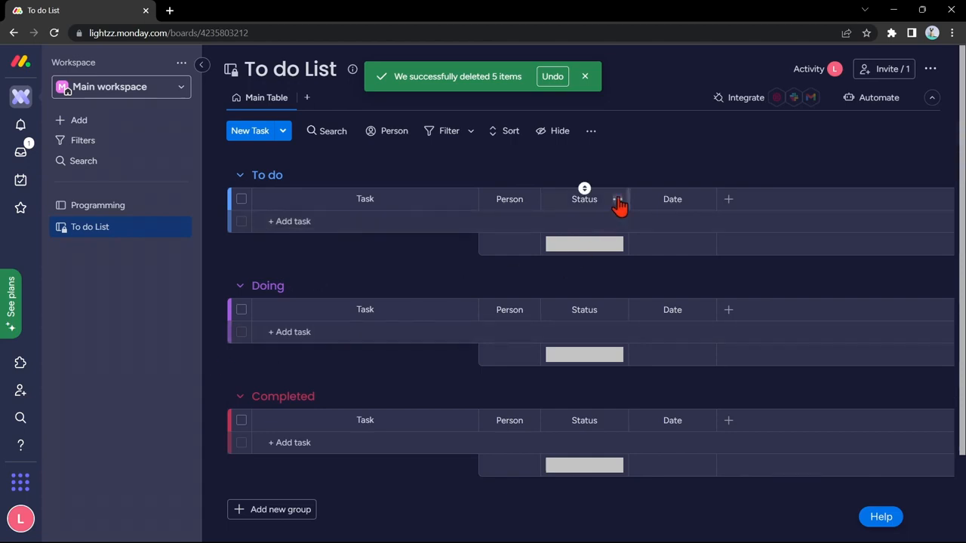
Step: In the Status label settings, move Default Label to the top and rename labels To do, Doing, Completed
click(617, 200)
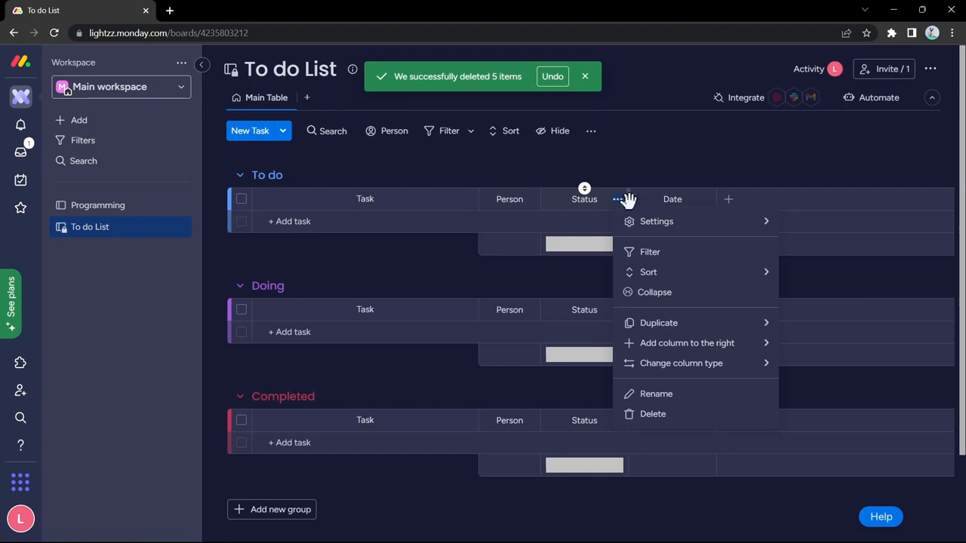
mouse_move(715, 226)
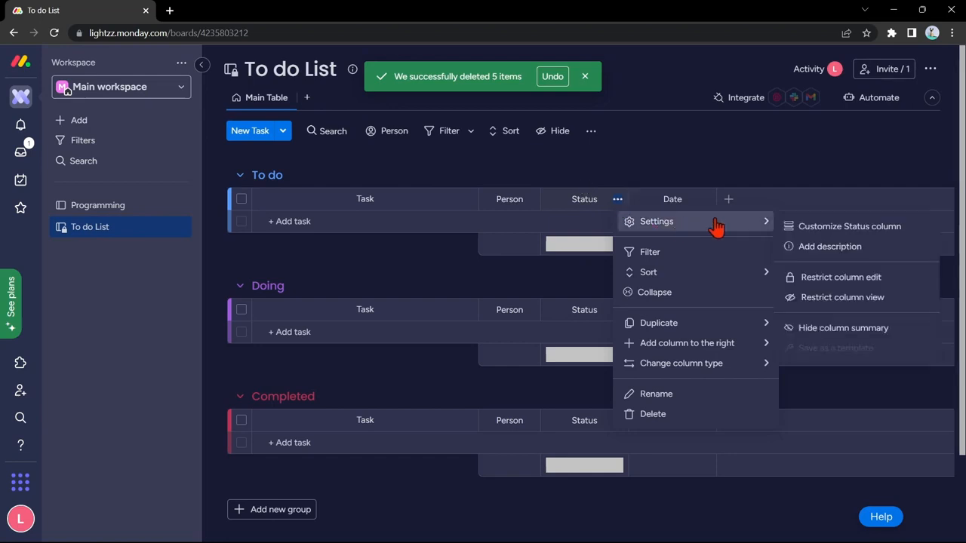
click(839, 230)
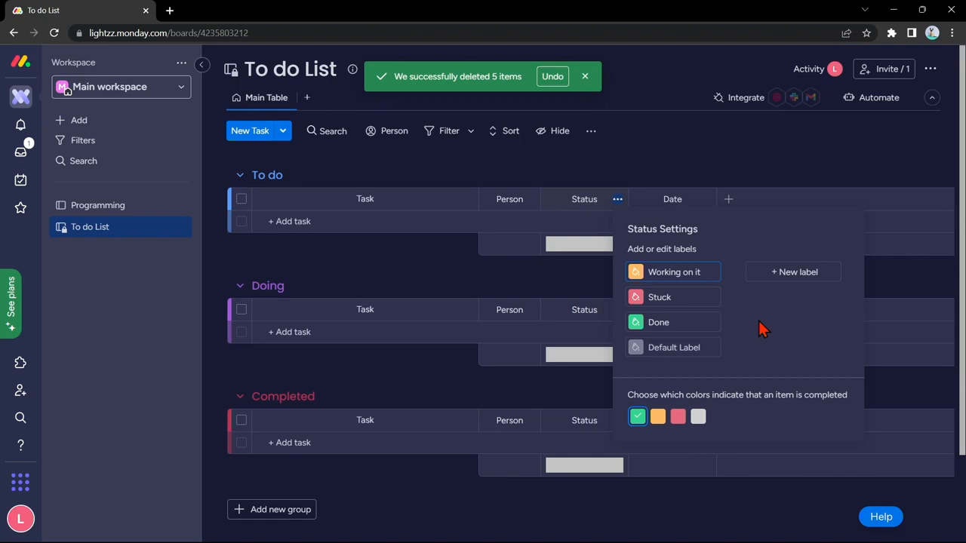
click(684, 342)
drag(620, 349, 621, 272)
triple_click(709, 273)
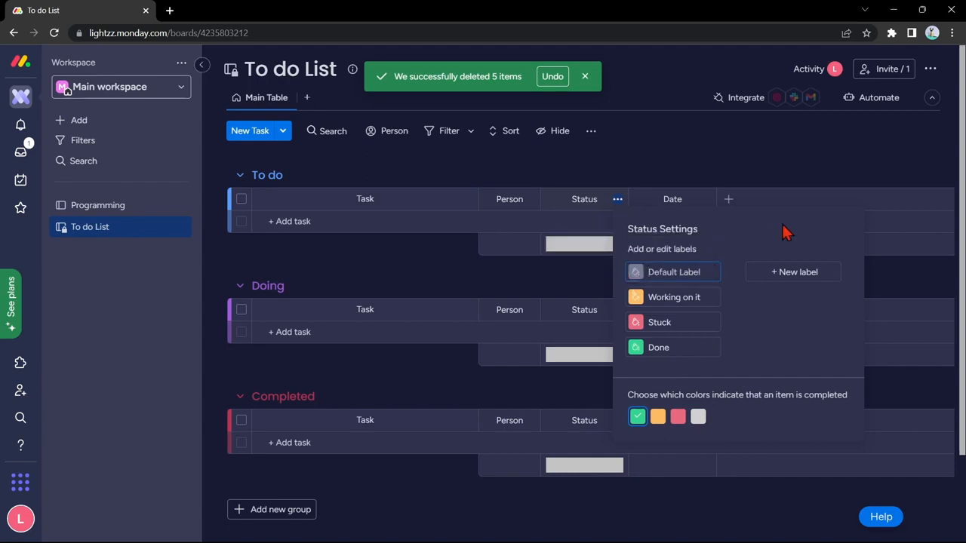
text(To do)
triple_click(724, 294)
key(BackSpace)
text(Doing)
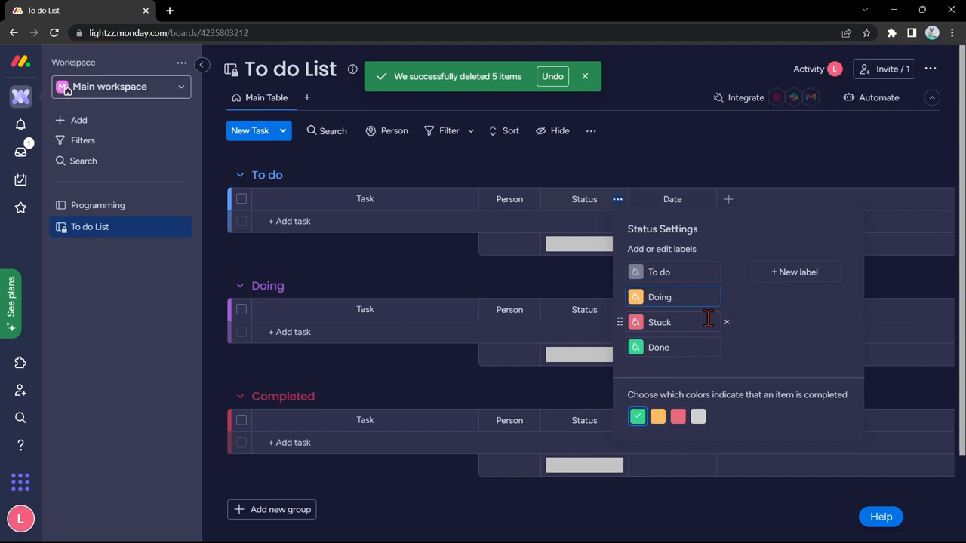
key(BackSpace)
key(BackSpace)
key(BackSpace)
key(BackSpace)
text(Completed)
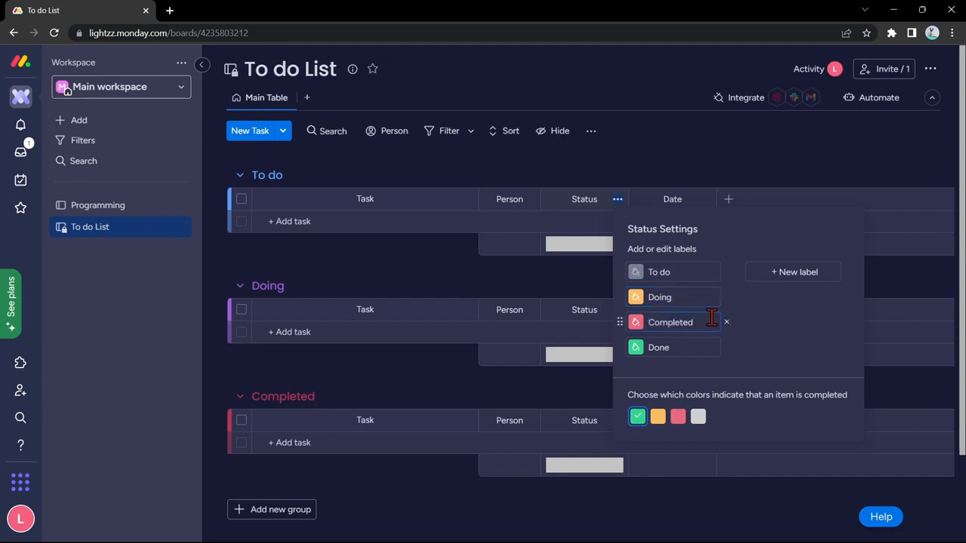
Step: Delete the Done label and close the Status label settings
click(726, 348)
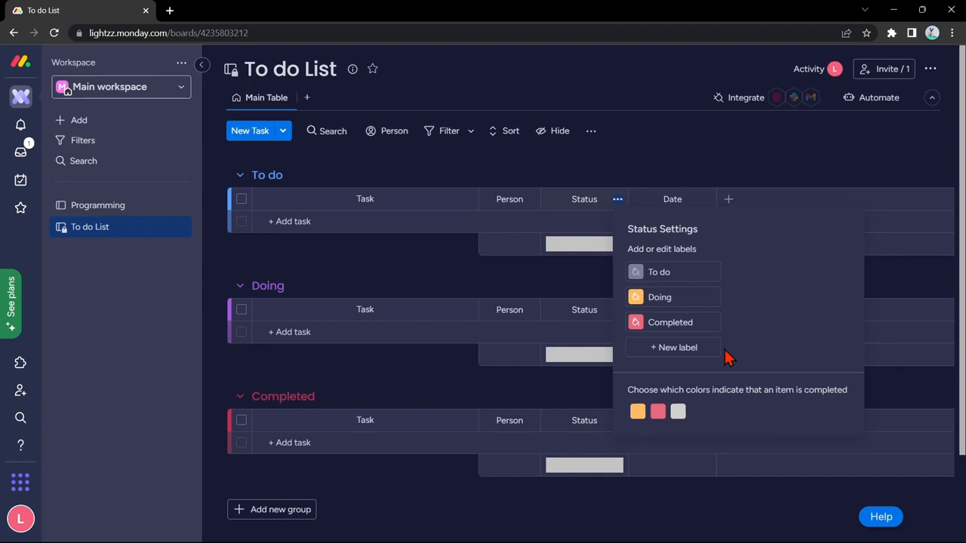
click(635, 322)
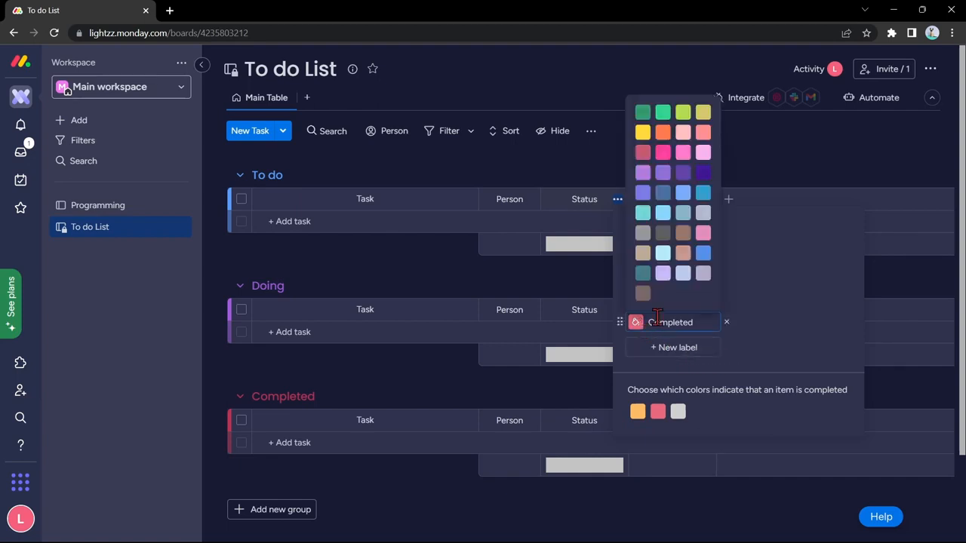
click(800, 330)
click(901, 282)
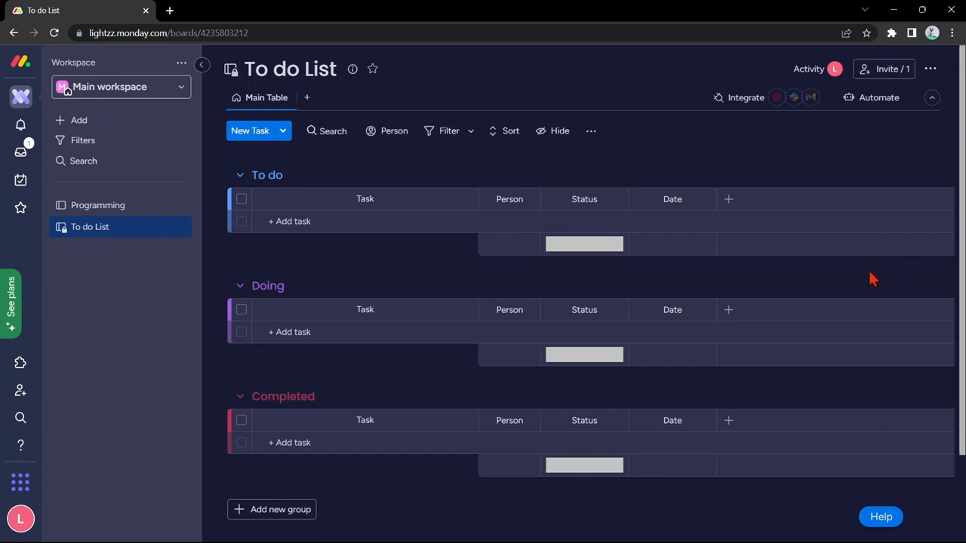
Step: Start a custom automation that assigns the user to the Person column when an item is created
click(873, 99)
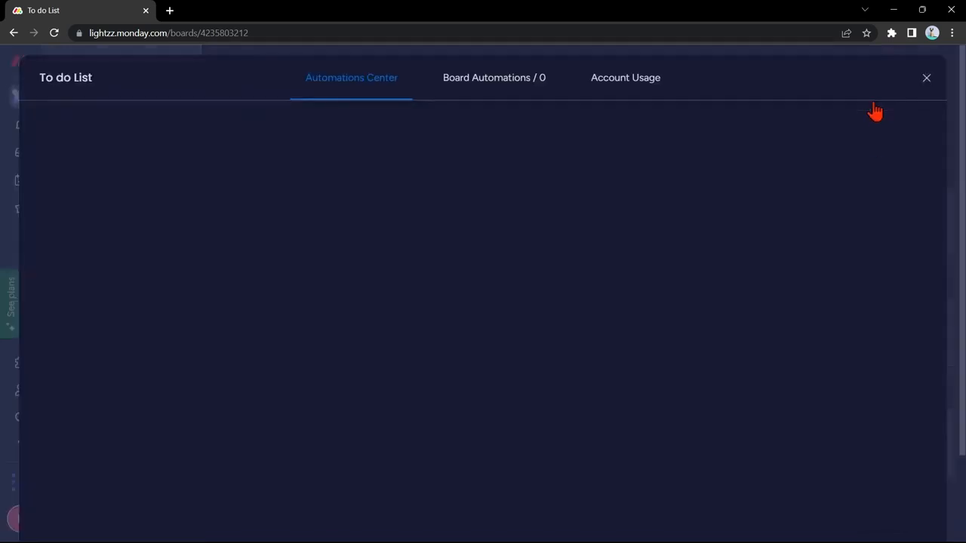
click(572, 274)
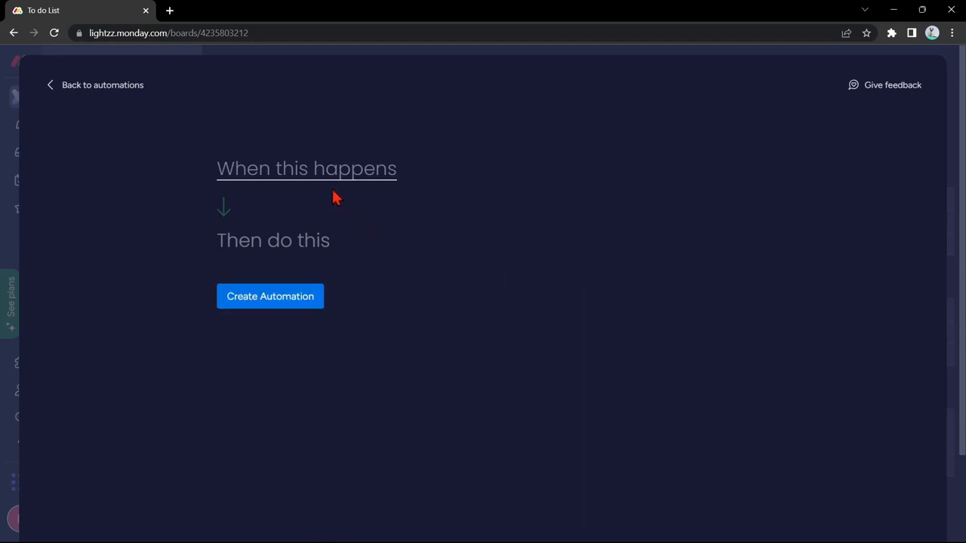
click(320, 174)
scroll(356, 264, down, 2)
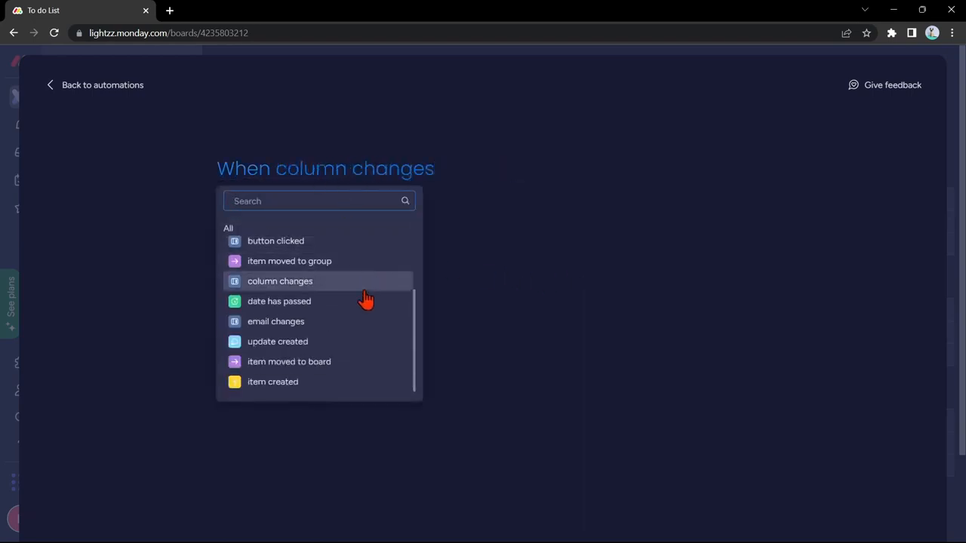
click(328, 382)
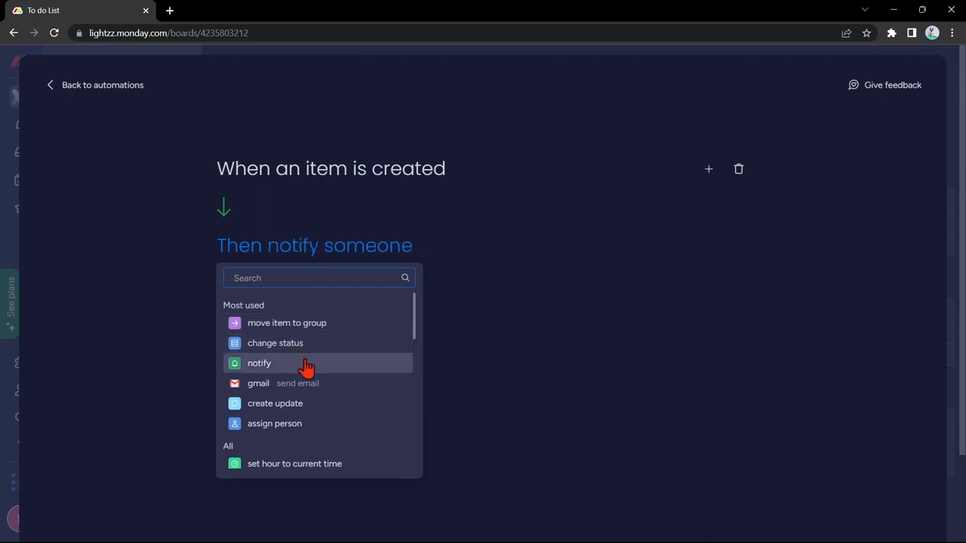
click(303, 425)
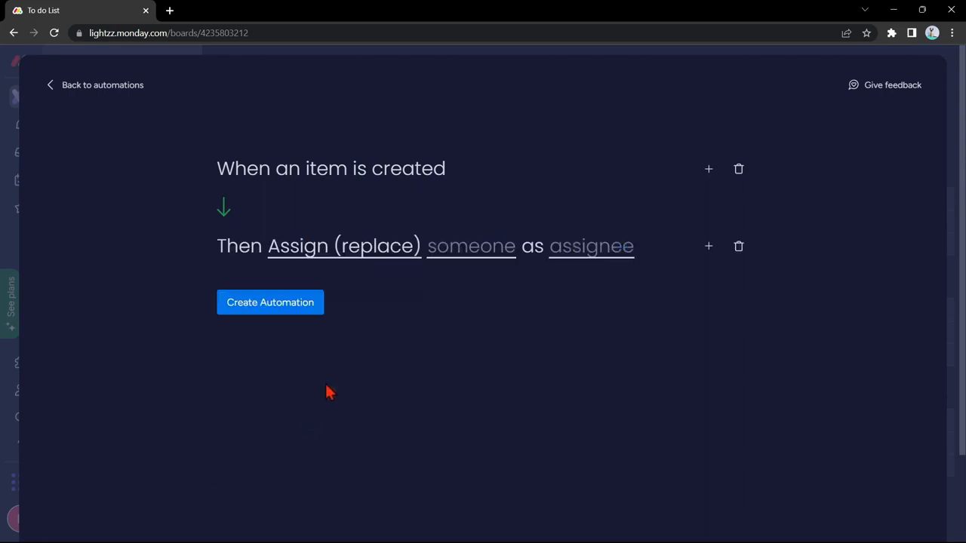
click(489, 255)
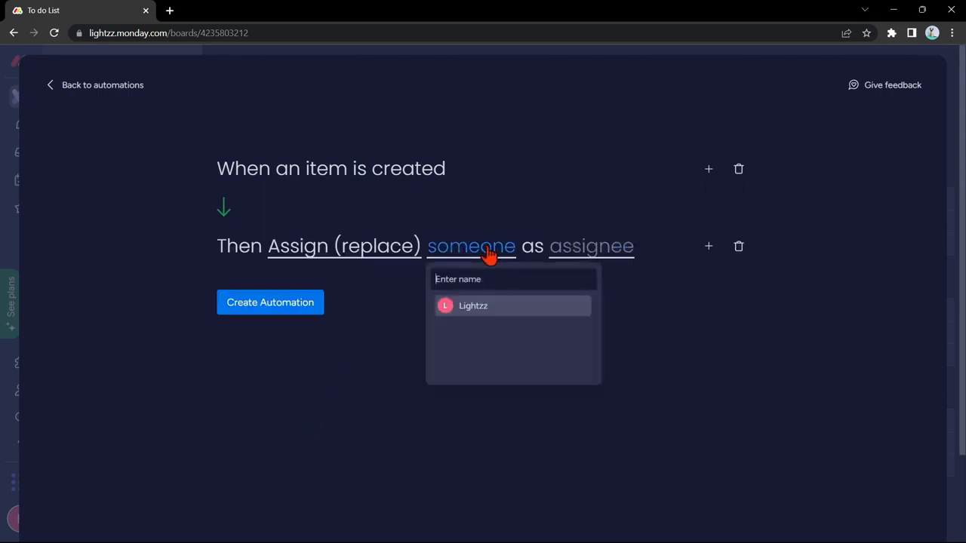
click(498, 322)
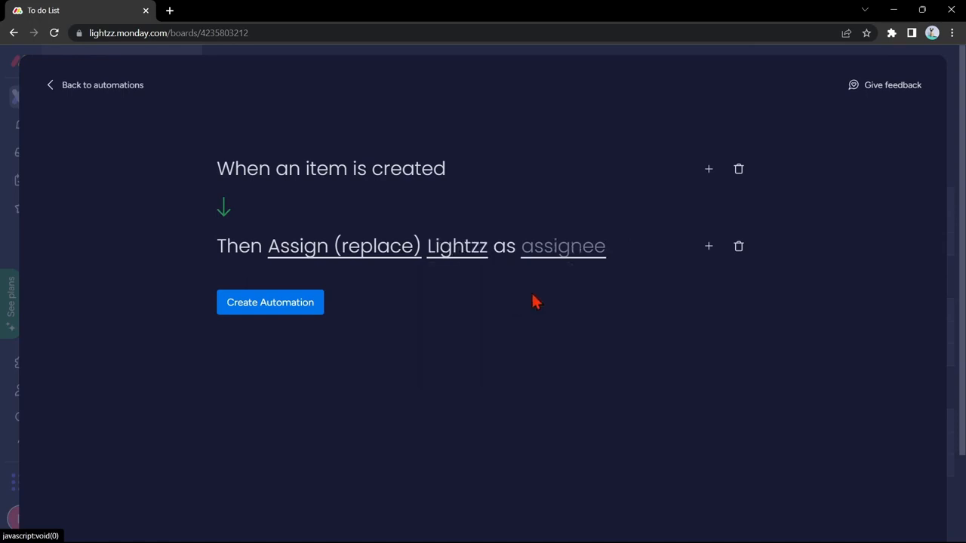
click(570, 255)
click(573, 310)
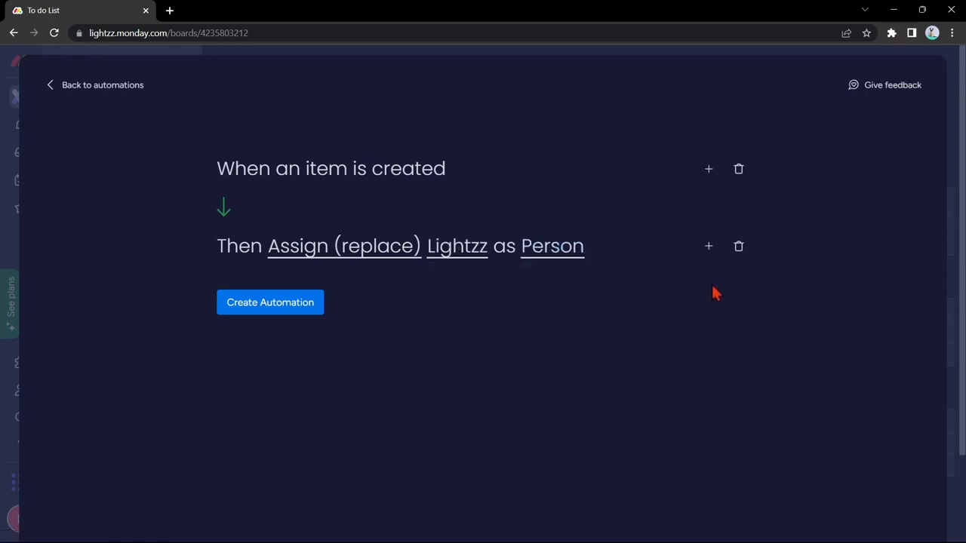
Step: Add an action that sets the Date column to today
click(710, 247)
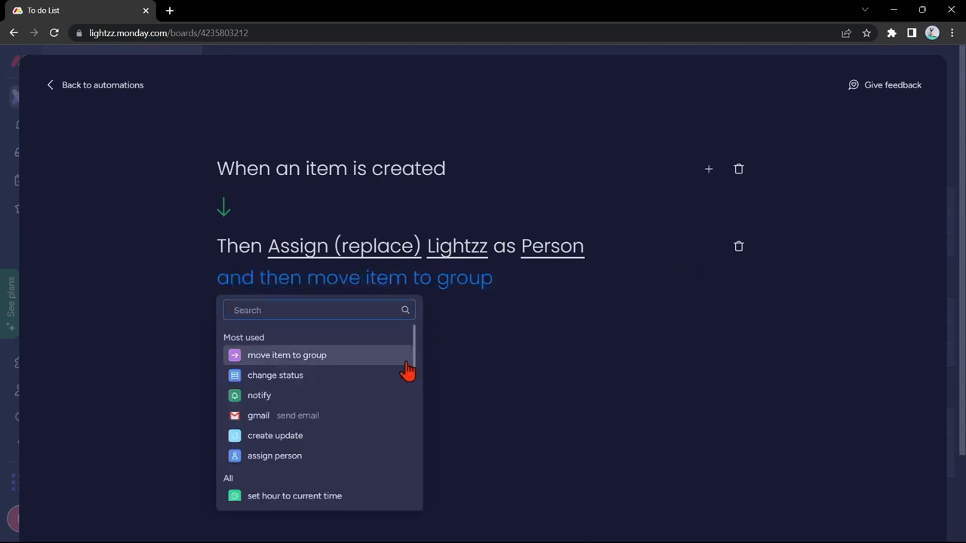
scroll(398, 453, down, 6)
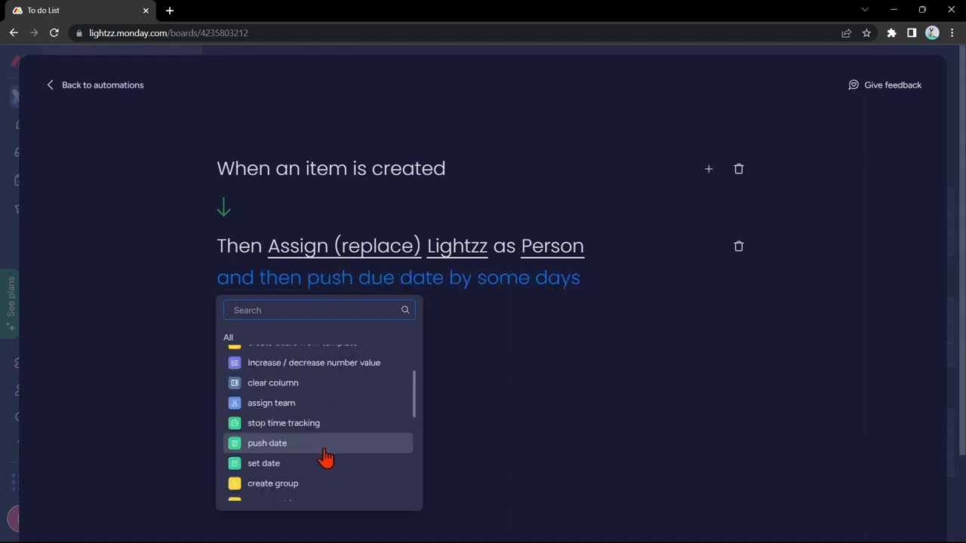
click(311, 467)
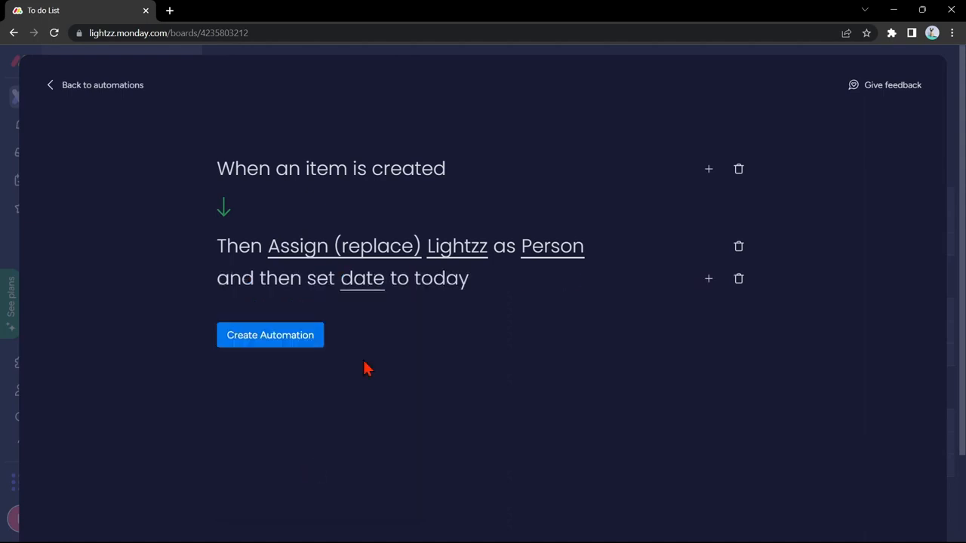
click(368, 290)
click(409, 329)
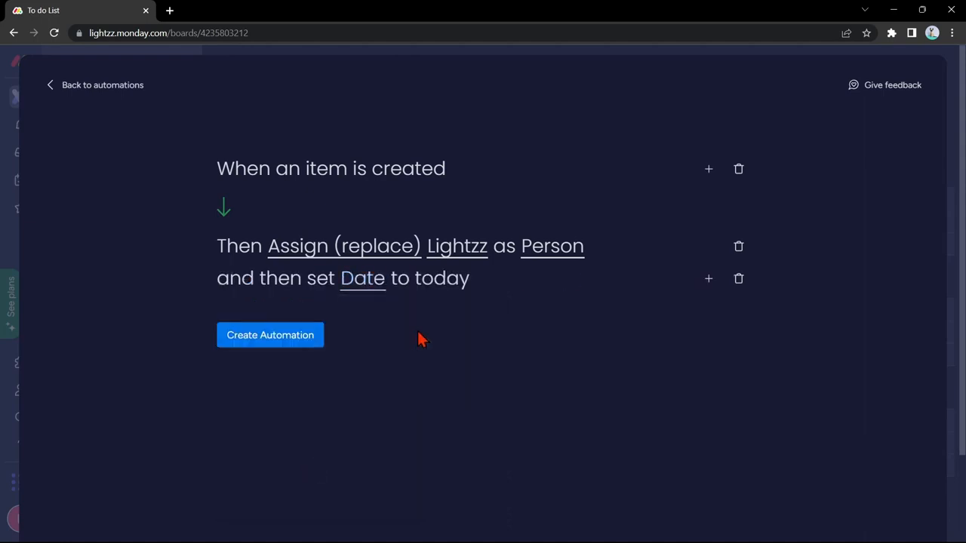
Step: Add an action pushing the Date column by 5 days and create the automation
click(709, 279)
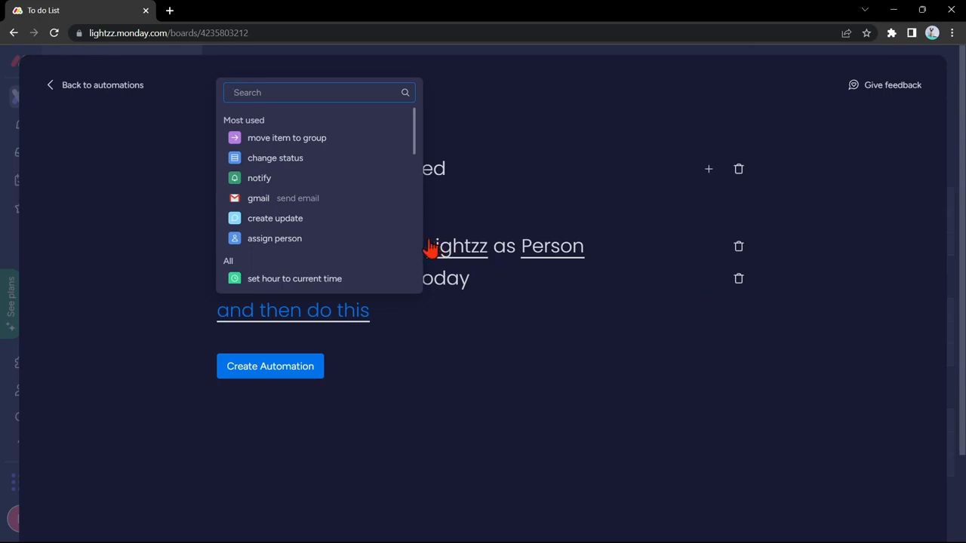
scroll(357, 213, down, 5)
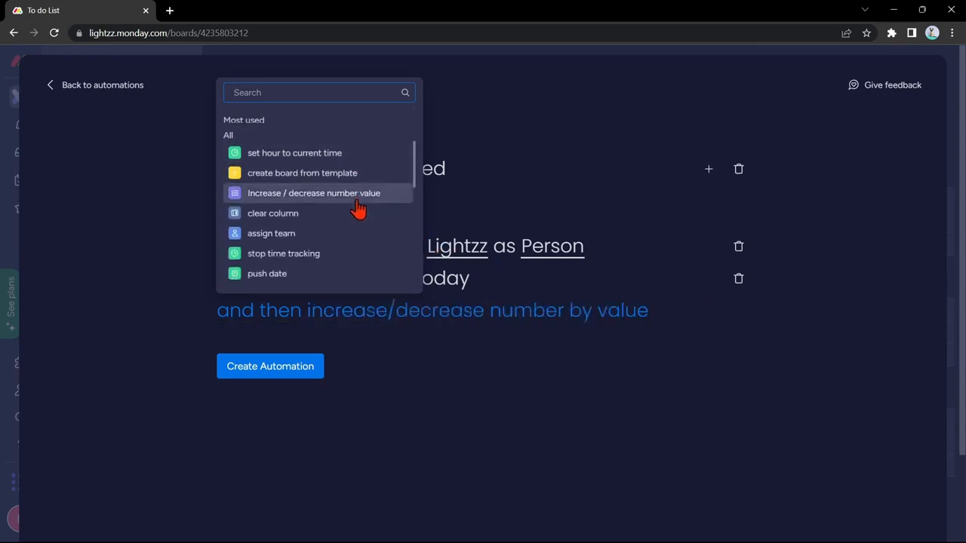
click(288, 210)
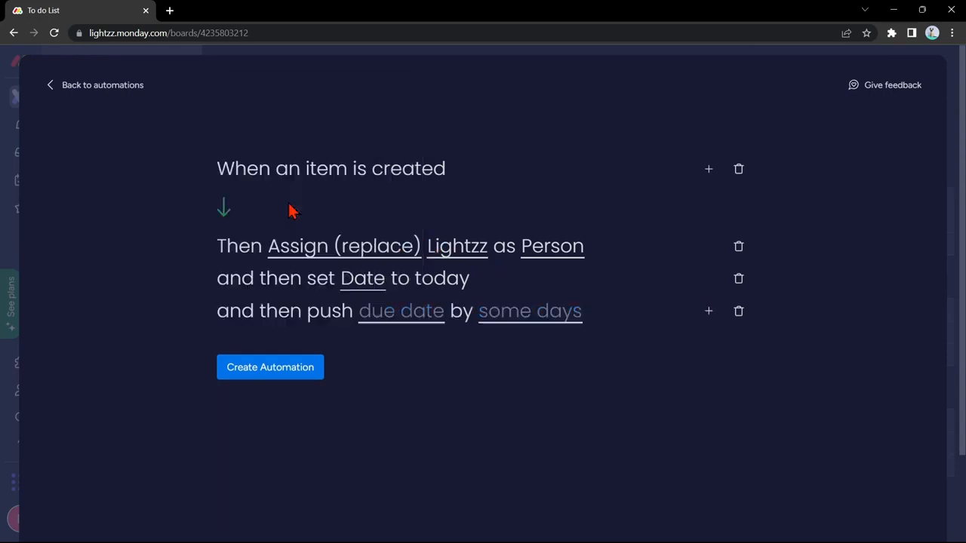
click(415, 312)
click(415, 365)
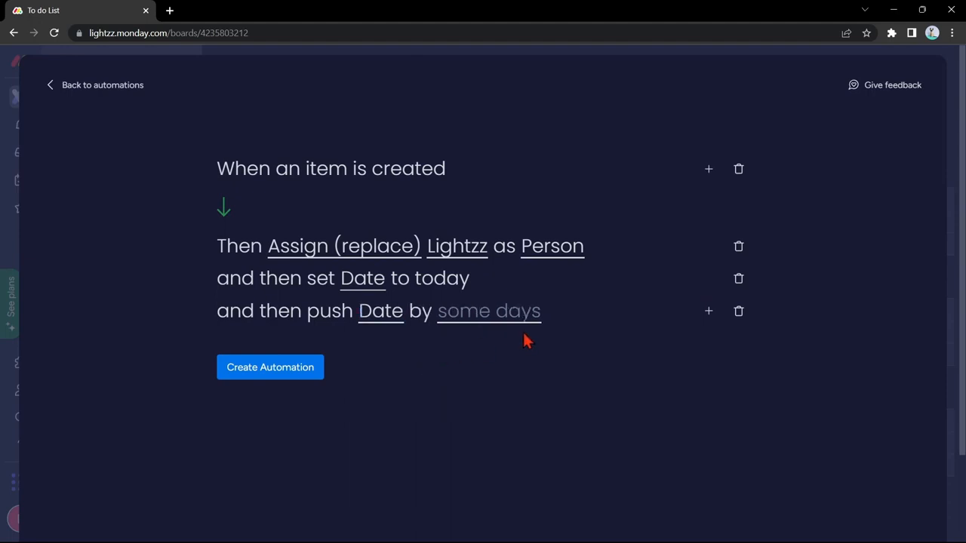
click(504, 316)
click(452, 361)
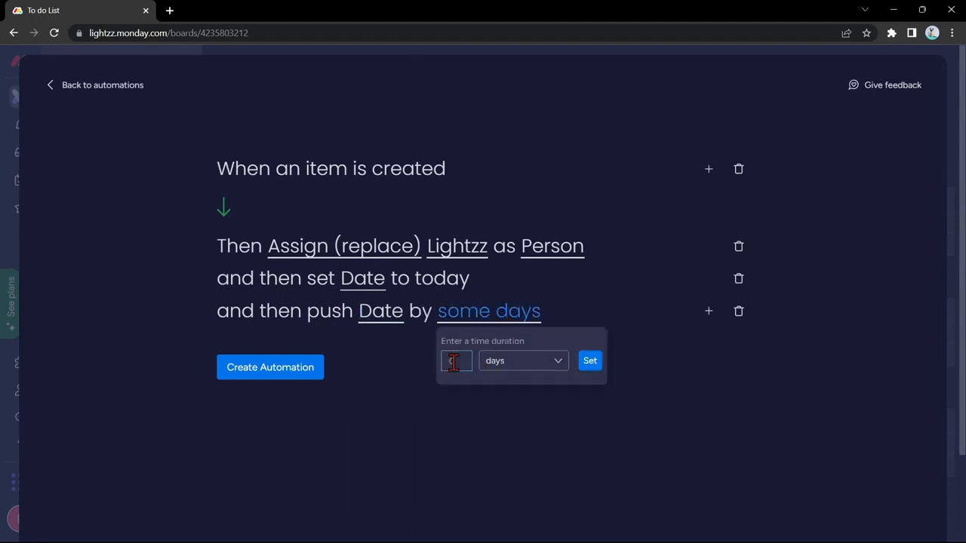
text(5)
click(592, 364)
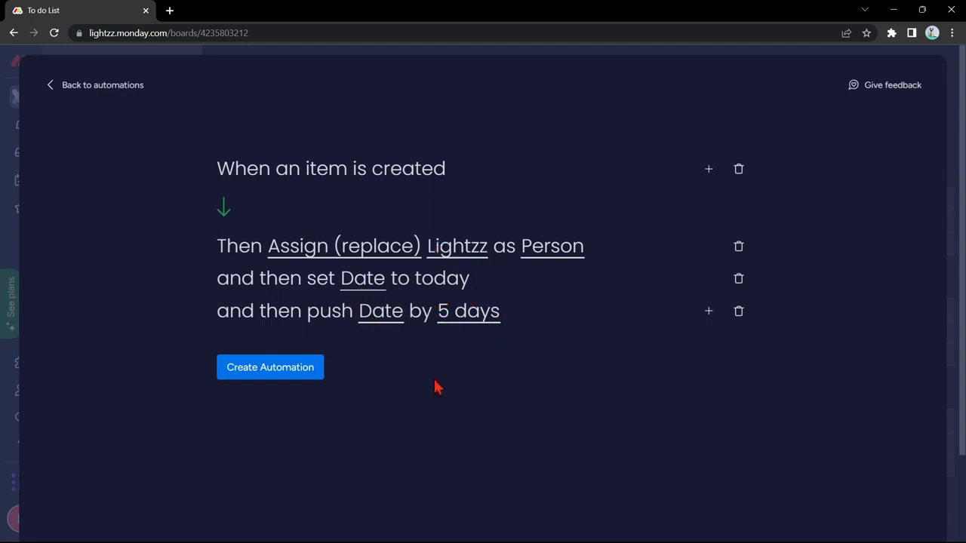
click(314, 370)
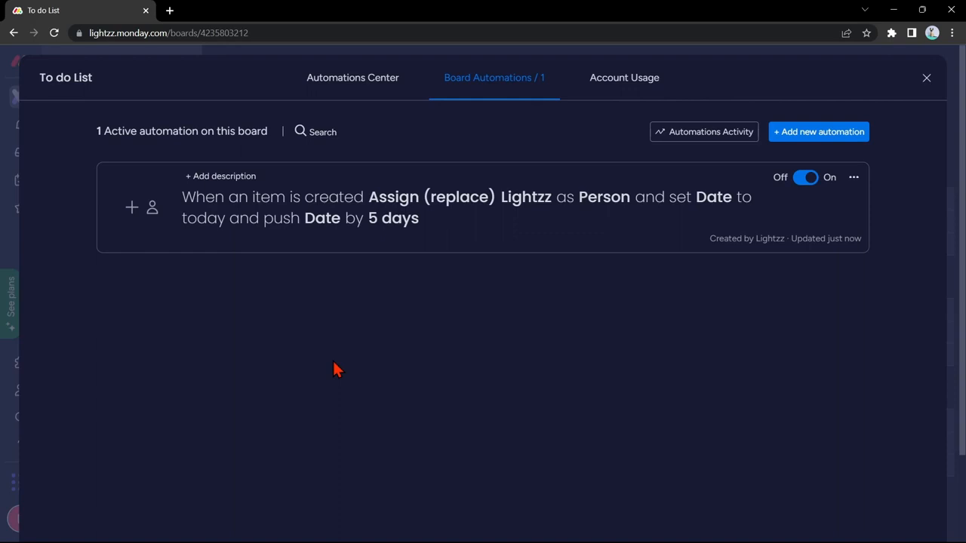
Step: Add a new automation to open an empty automation builder
click(828, 133)
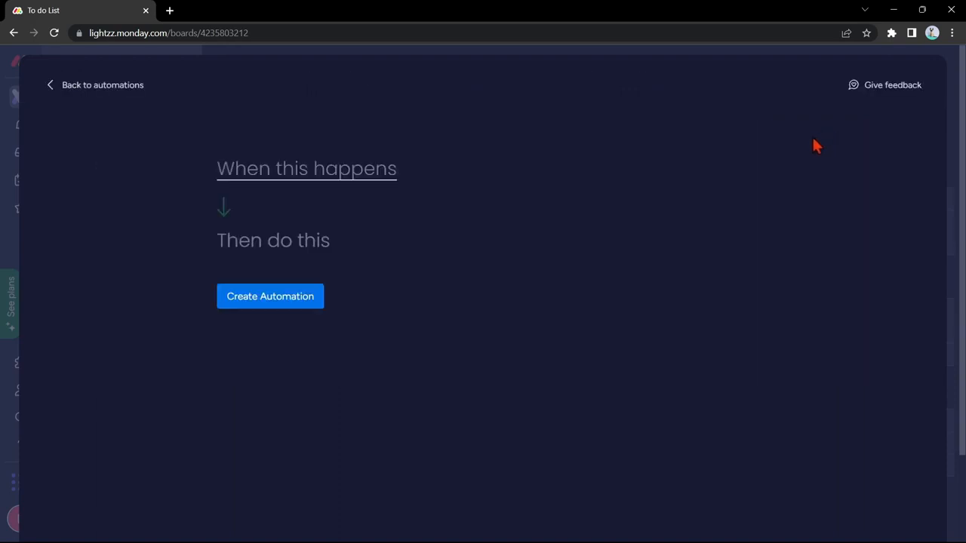
Step: Create an automation: when Status changes to Doing, move the item to the Doing group
click(351, 184)
click(332, 248)
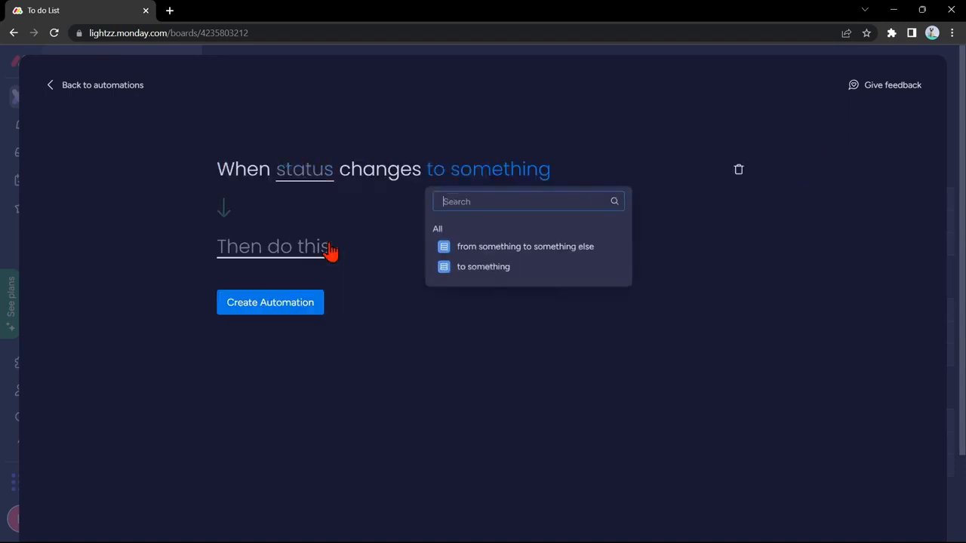
click(307, 185)
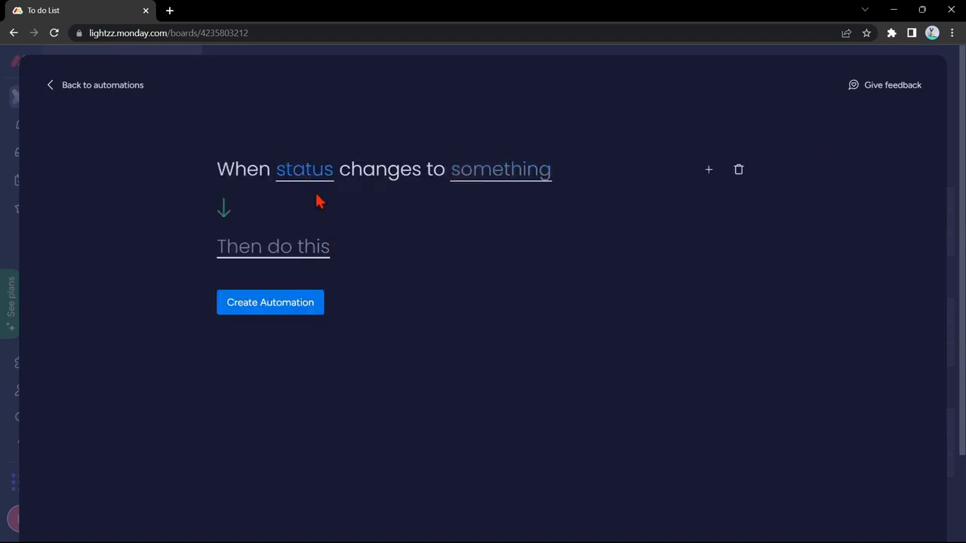
click(311, 180)
click(327, 227)
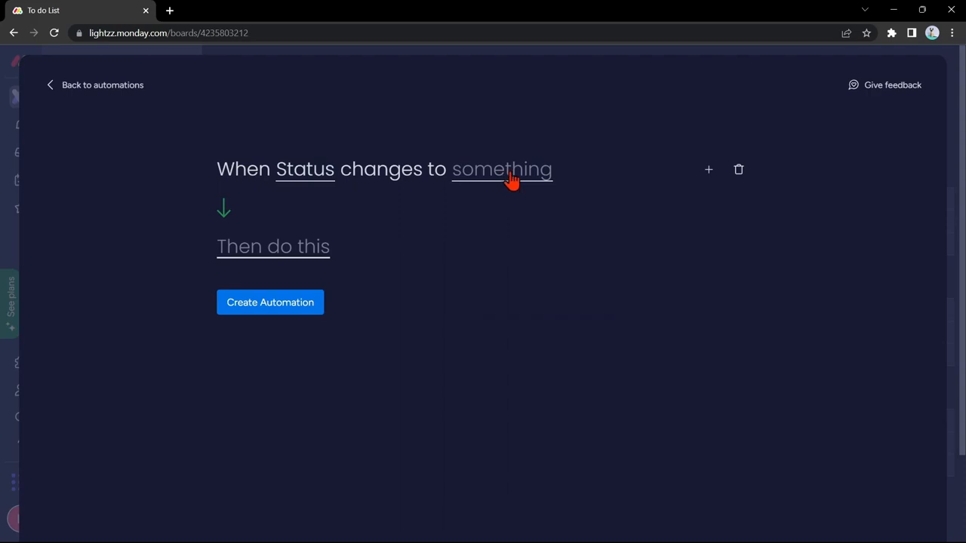
click(511, 177)
click(508, 271)
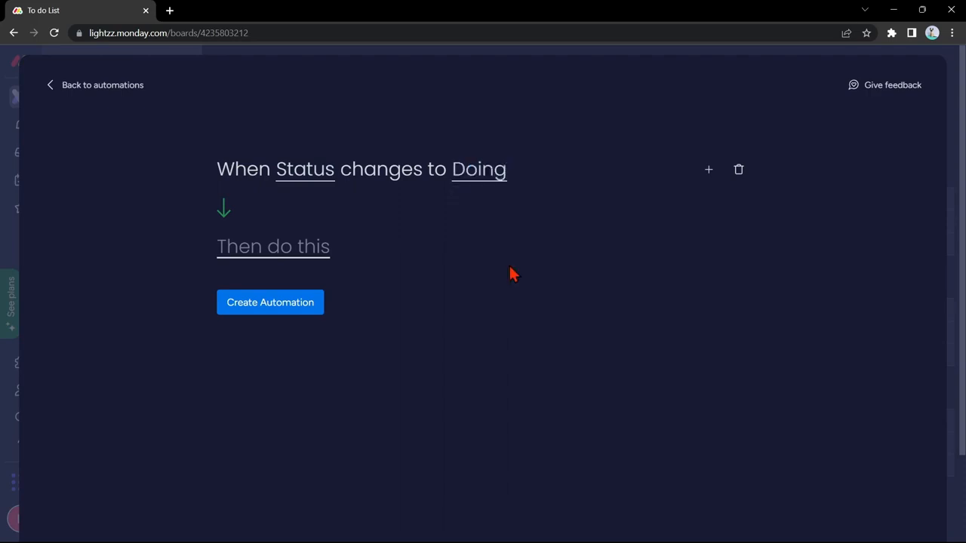
click(303, 253)
click(340, 325)
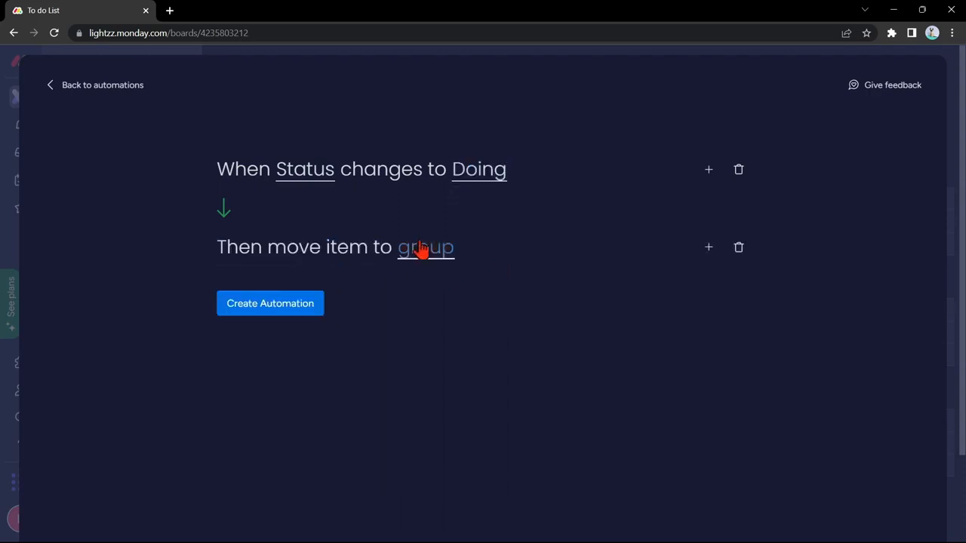
click(424, 249)
click(445, 351)
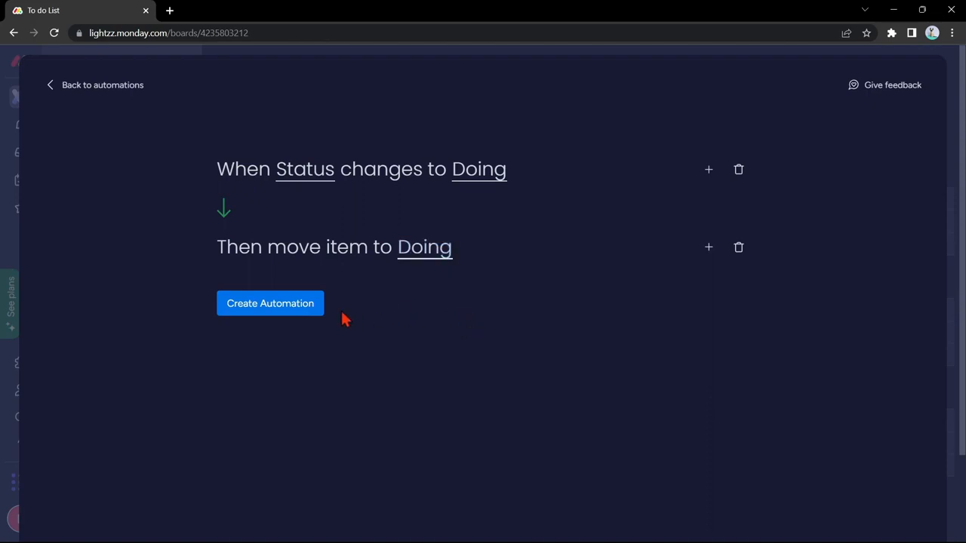
click(298, 316)
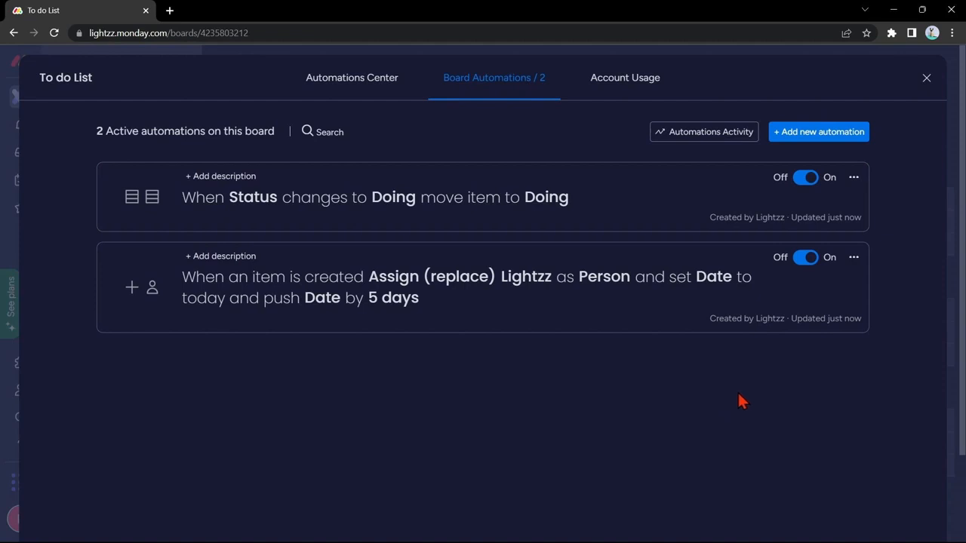
Step: Create an automation moving items to the Completed group when Status becomes Completed, then close automations
click(838, 133)
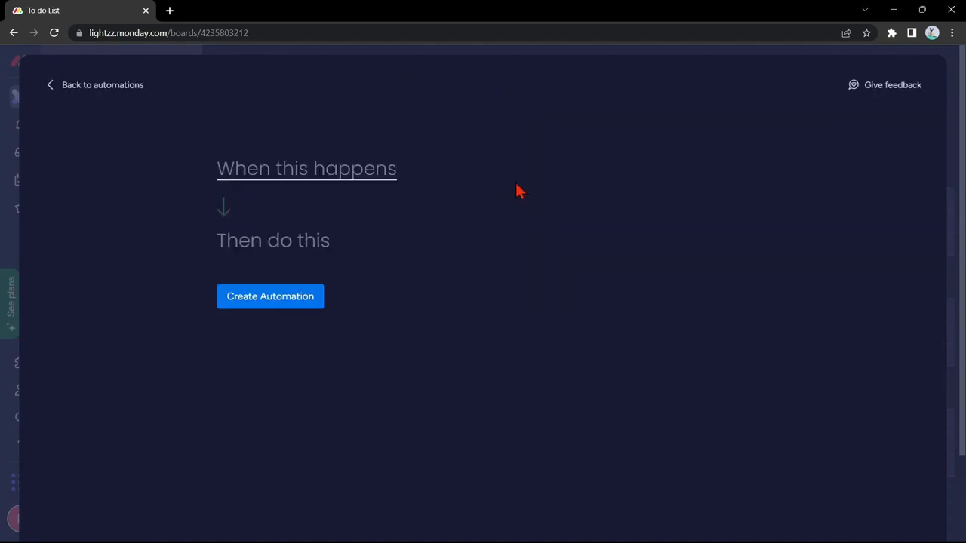
click(369, 172)
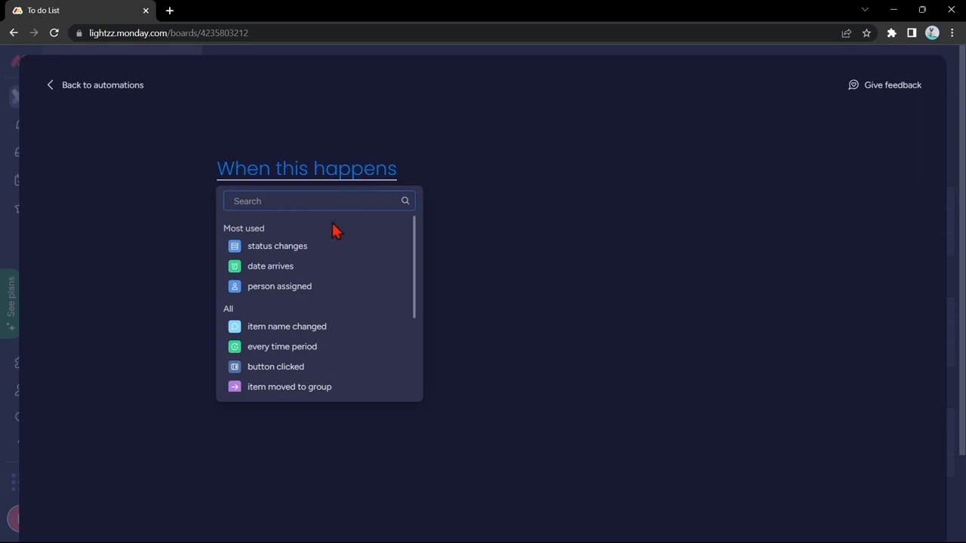
click(324, 249)
click(320, 186)
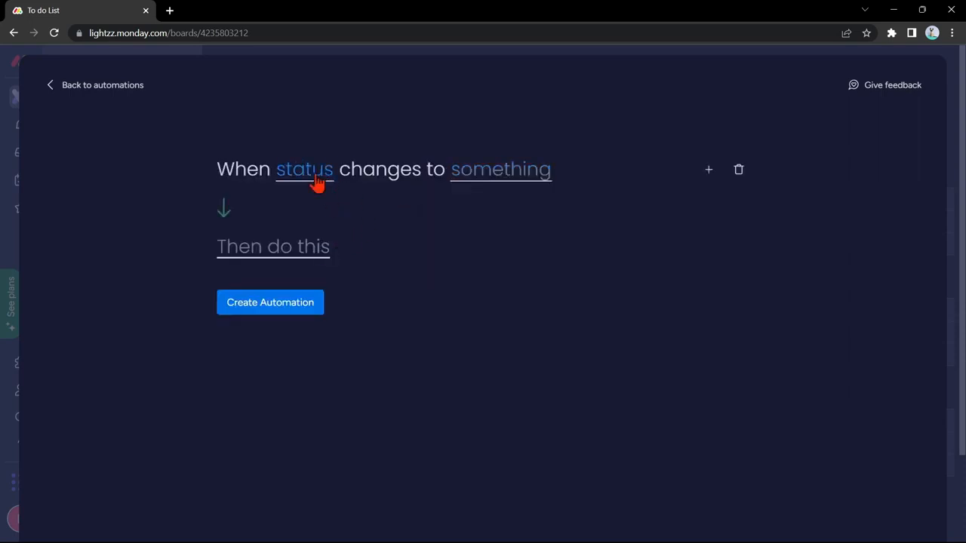
click(319, 185)
click(328, 228)
click(494, 176)
click(492, 298)
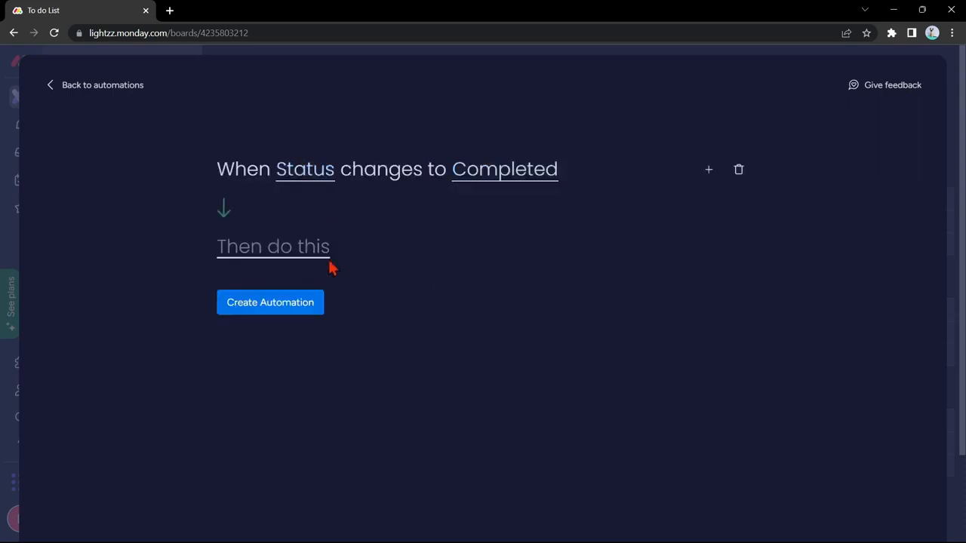
click(294, 255)
click(294, 324)
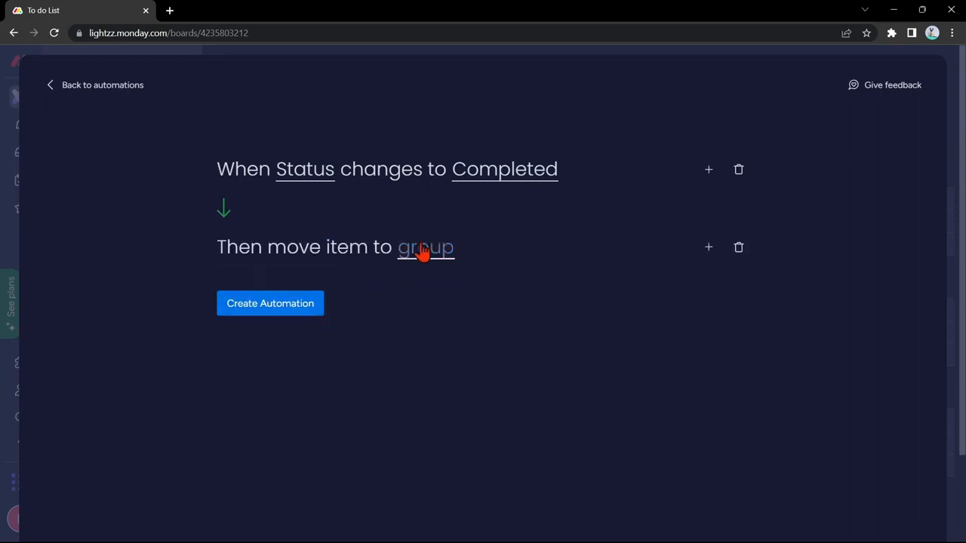
click(423, 252)
click(434, 365)
click(315, 311)
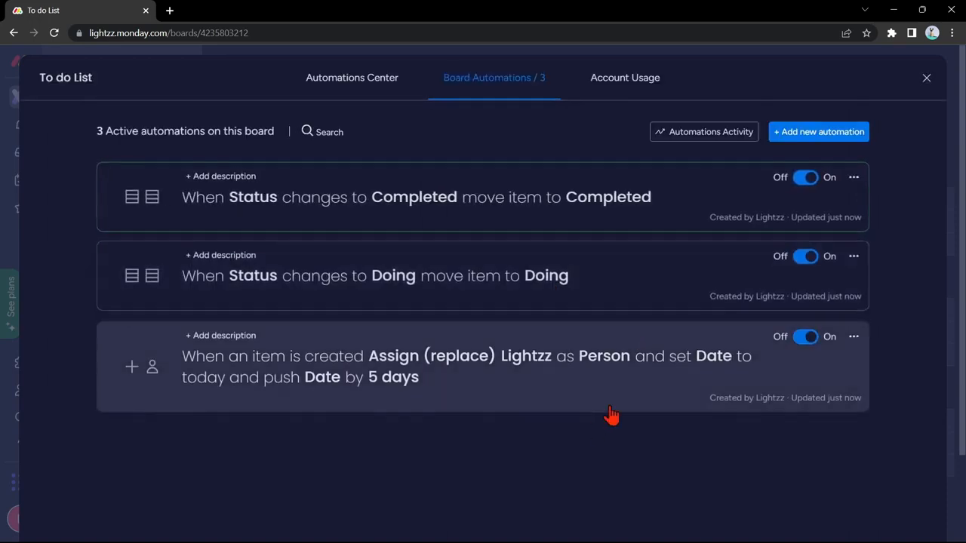
click(927, 77)
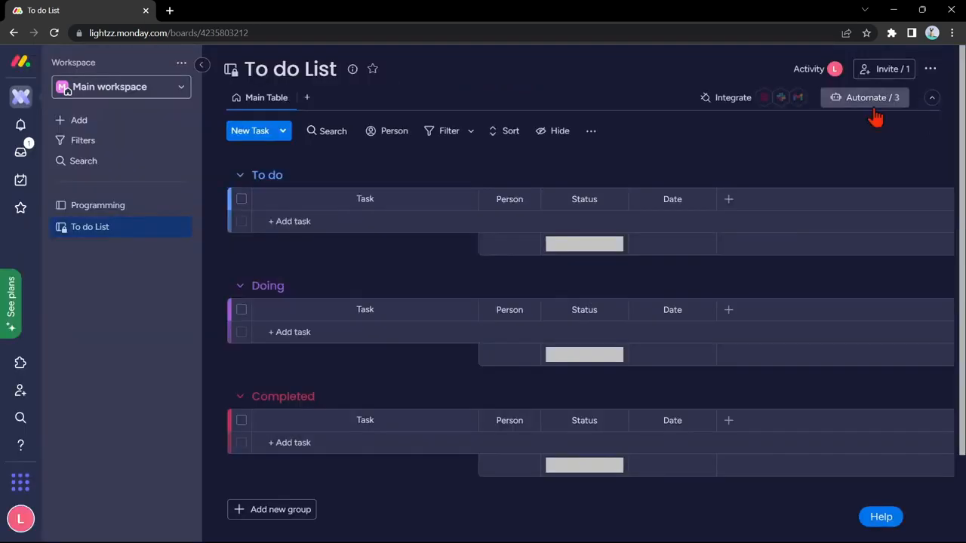
Step: Add the task 'Create Script' to the To do group and set its status to Doing
click(400, 221)
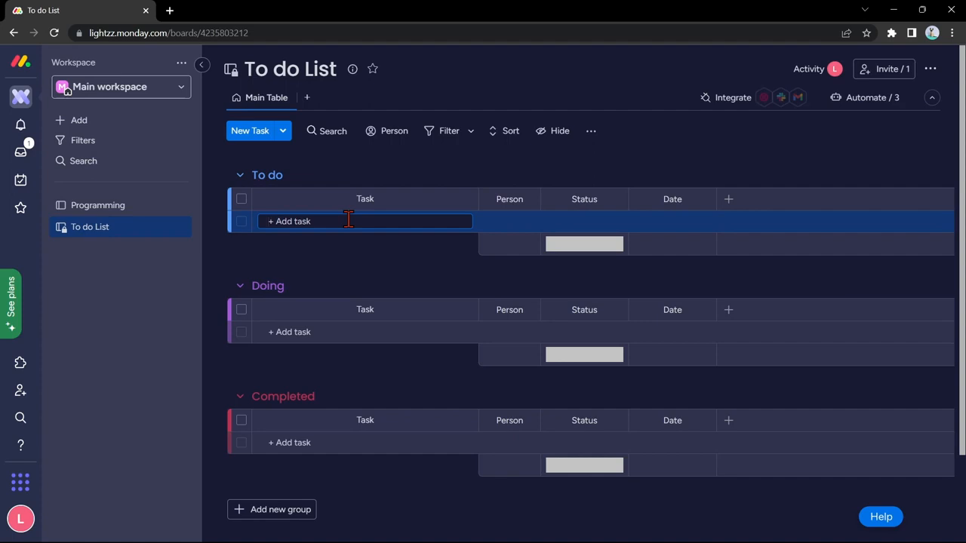
text(Create Script)
key(Return)
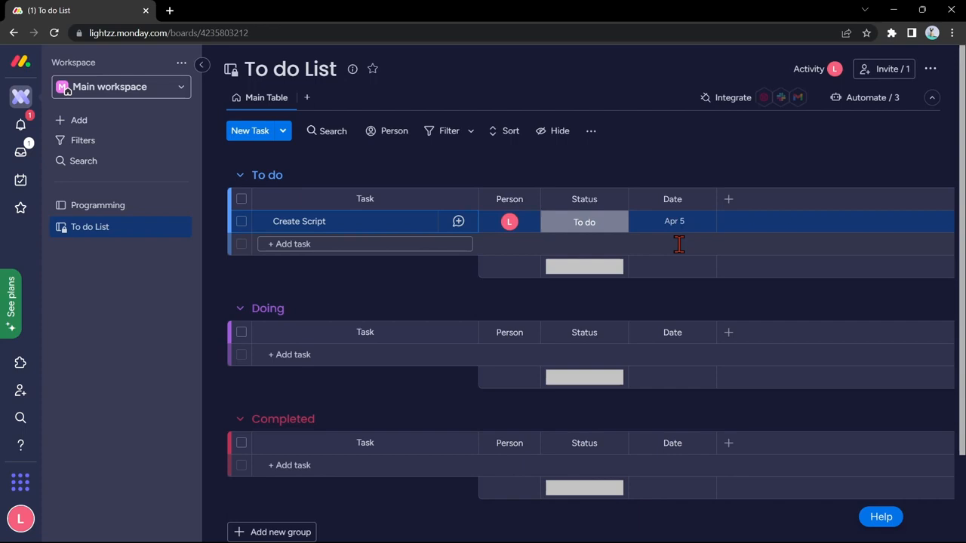
click(582, 226)
click(584, 282)
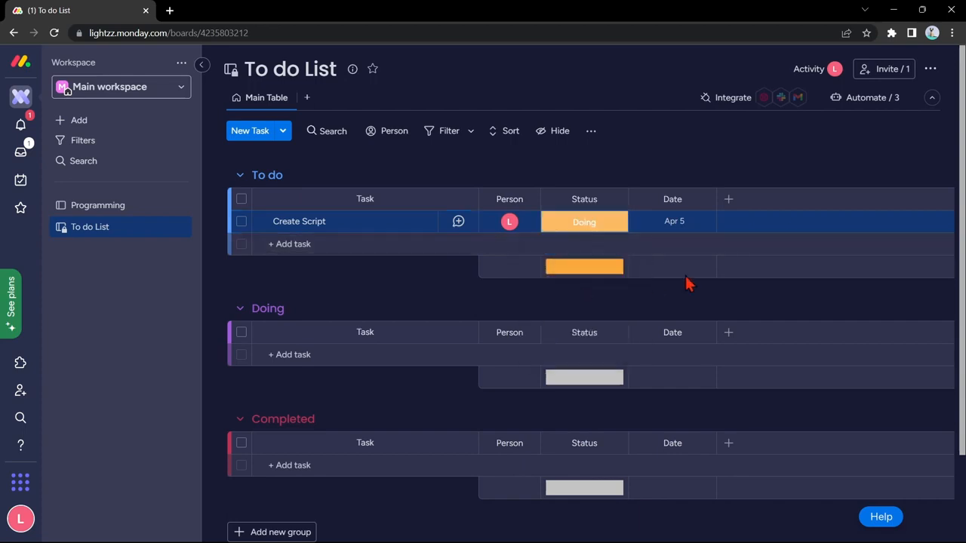